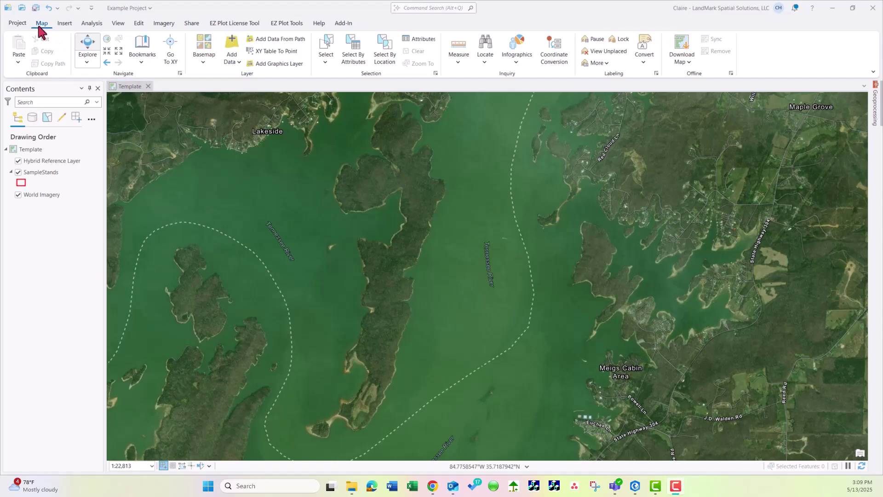
# Open Add Data and browse Portal > My Content to list Test Plots and Test Stands.
pyautogui.click(233, 46)
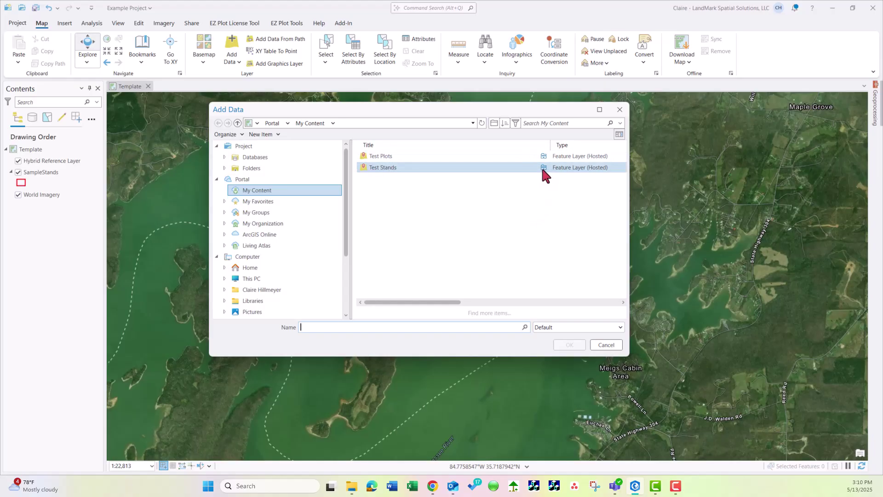
pyautogui.moveTo(542, 171)
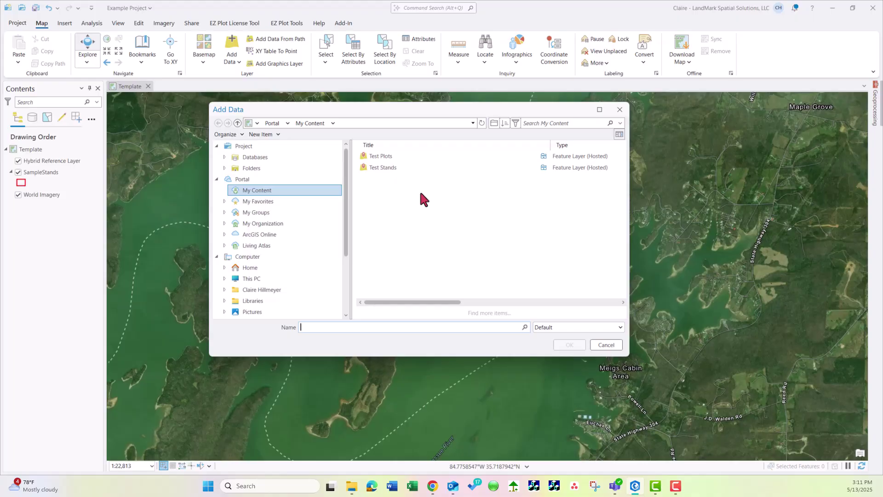
# Add the Test_Stands layer from Test Stands and the Test_Plots layer from Test Plots to the map.
pyautogui.doubleClick(374, 166)
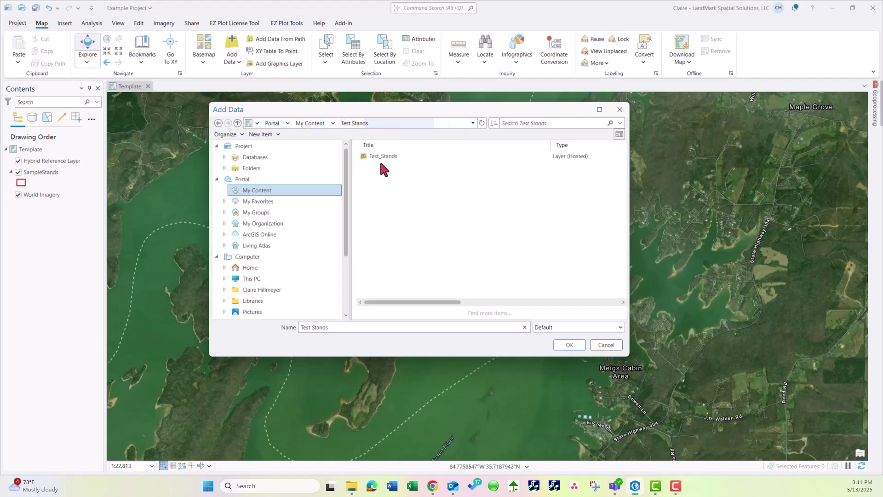
pyautogui.click(384, 158)
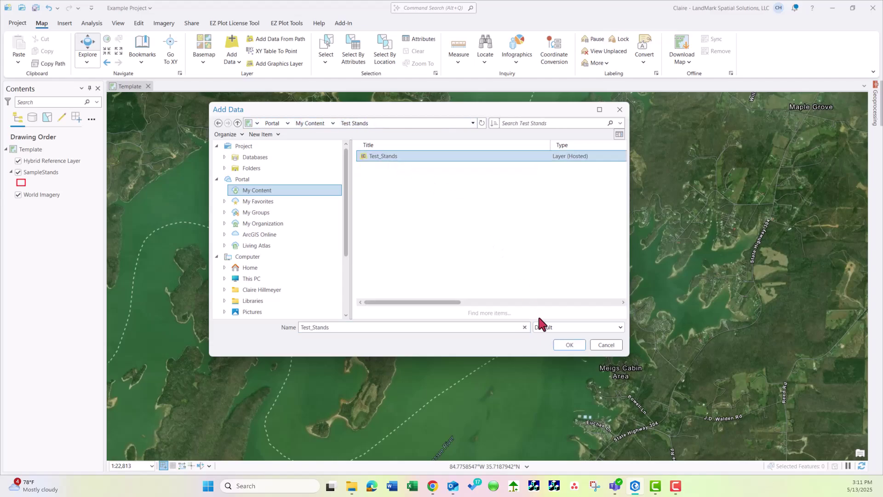
pyautogui.click(569, 345)
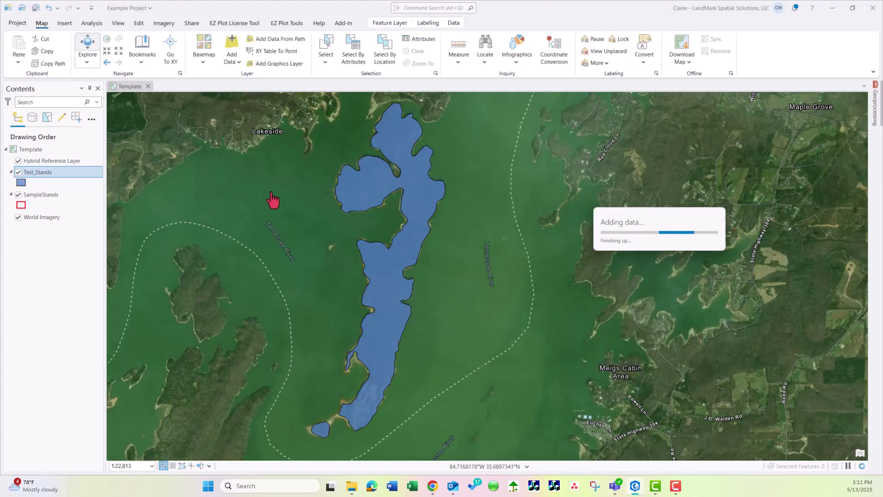
pyautogui.click(231, 46)
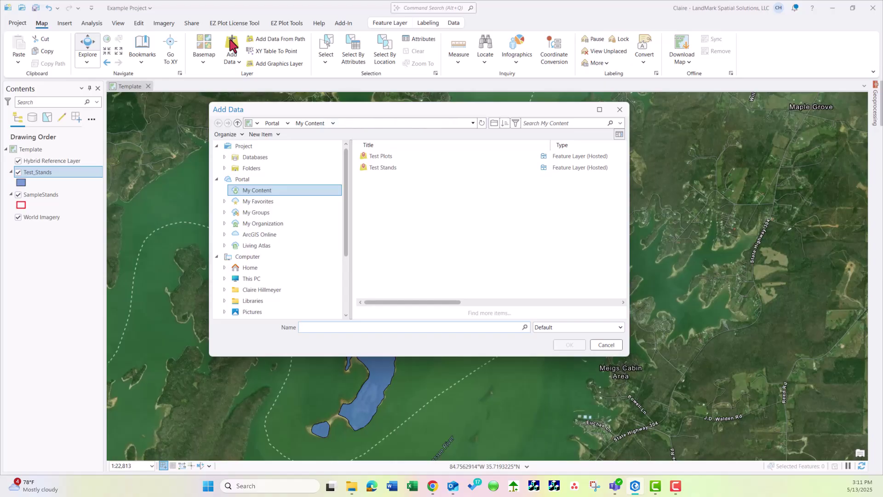
pyautogui.doubleClick(388, 157)
pyautogui.click(386, 157)
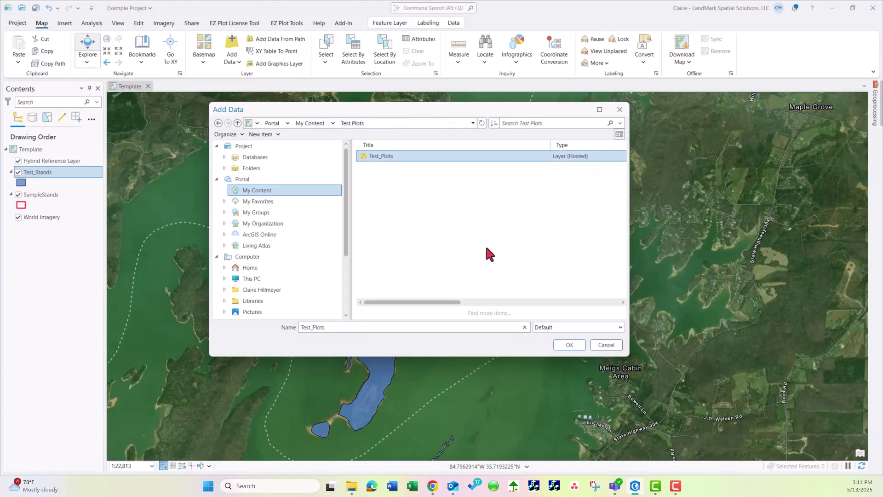
pyautogui.click(575, 348)
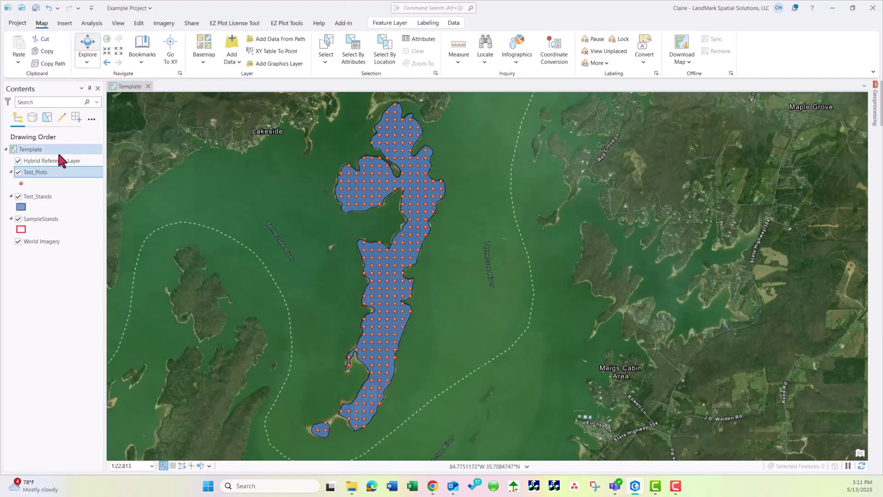
pyautogui.click(36, 154)
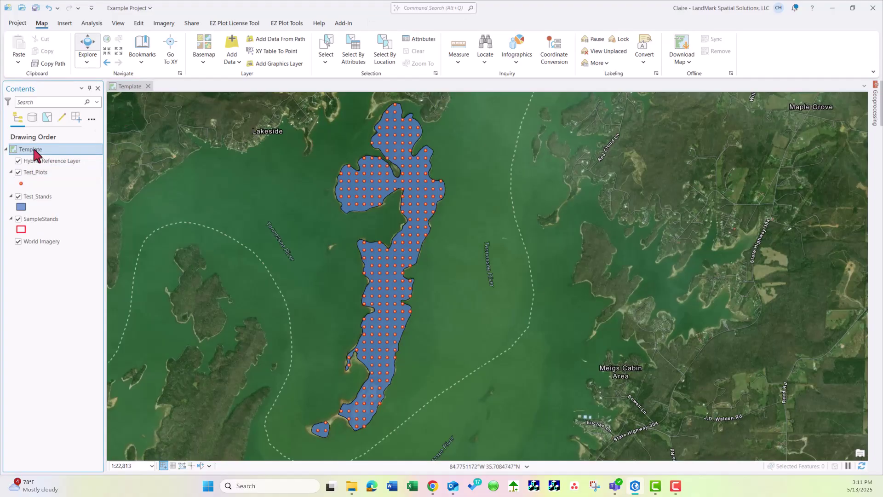
pyautogui.rightClick(34, 150)
pyautogui.click(66, 366)
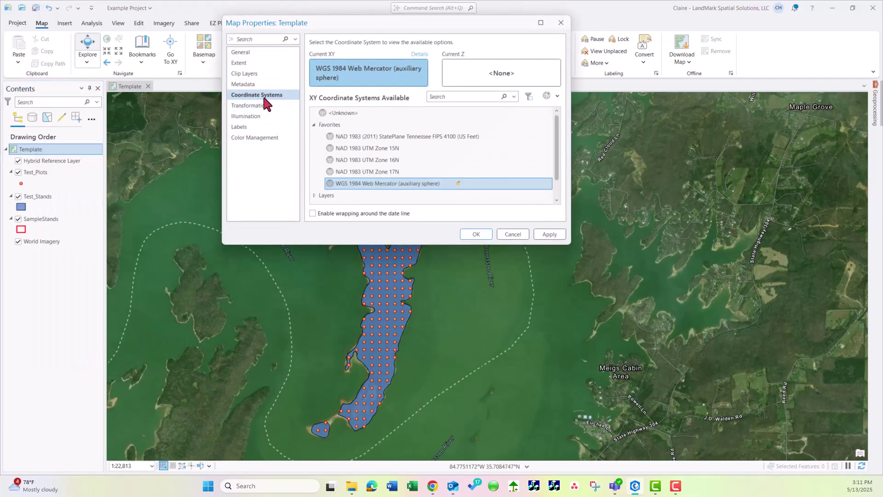
pyautogui.click(367, 73)
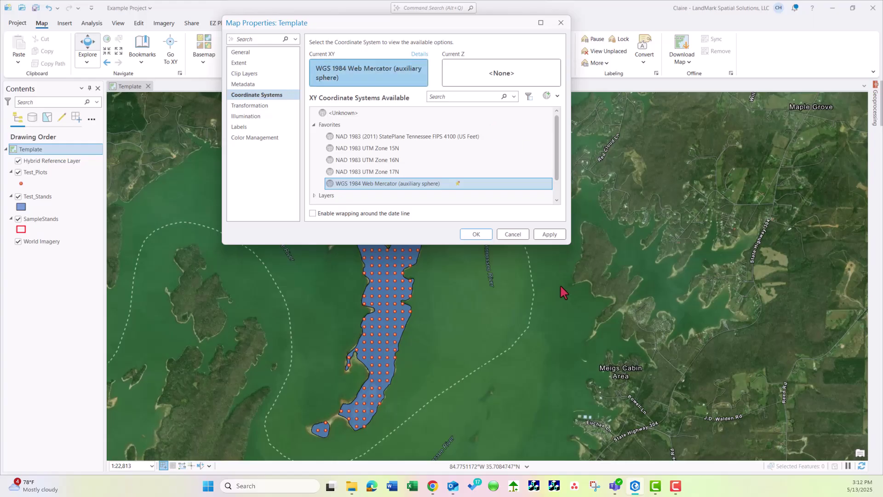
pyautogui.click(476, 234)
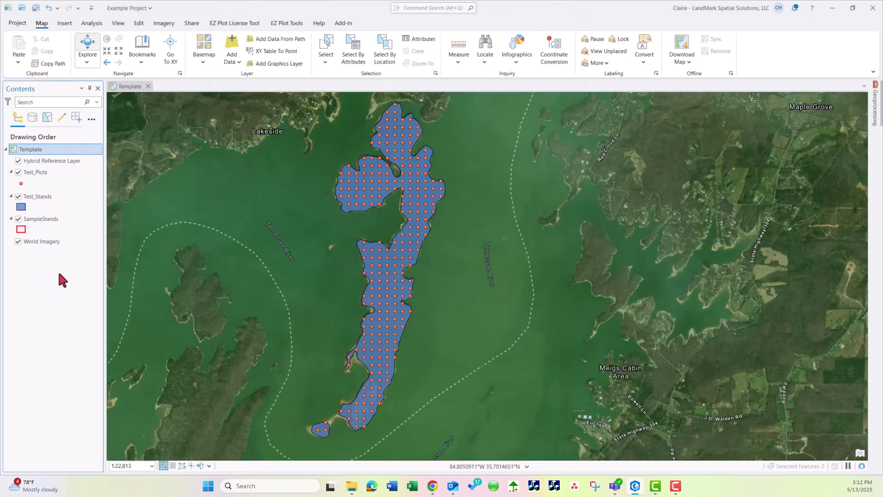
# View Test_Stands' source spatial reference in Layer Properties: WGS 1984 Web Mercator (auxiliary sphere), WKID 3857.
pyautogui.click(49, 196)
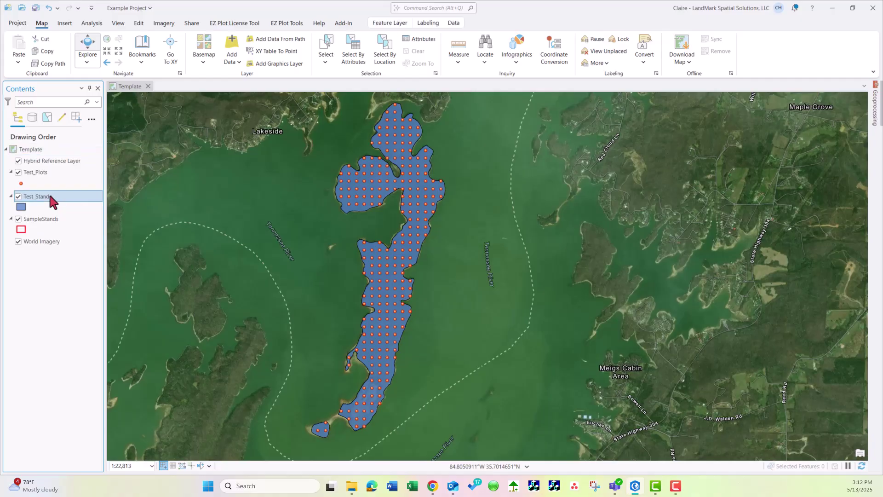
pyautogui.rightClick(50, 197)
pyautogui.click(85, 440)
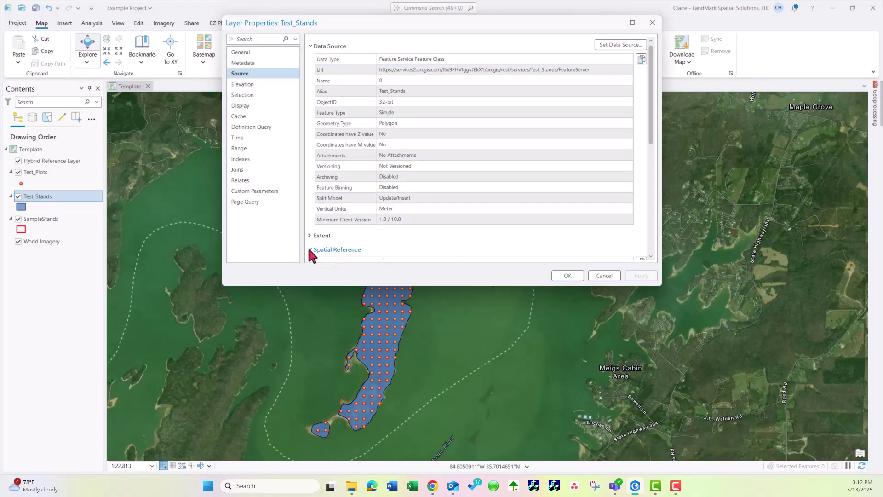
pyautogui.scroll(-5, 416, 206)
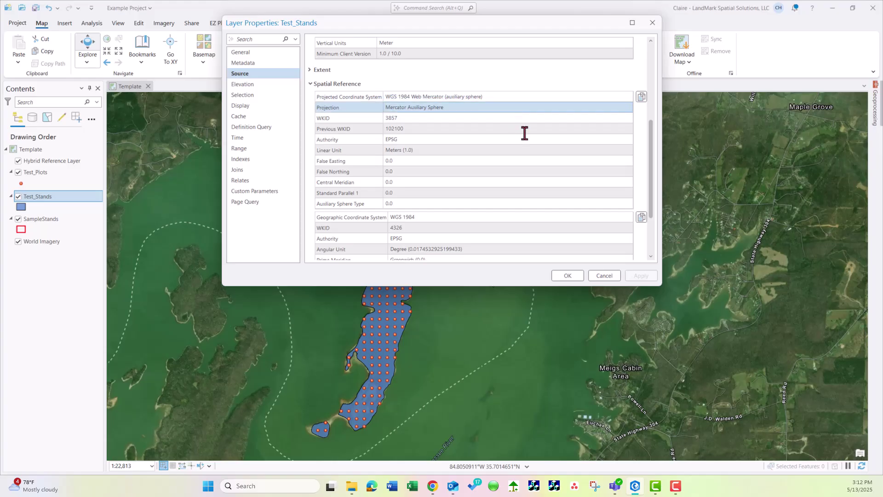
# Check that Test_Plots' source spatial reference is also WGS 1984 Web Mercator, WKID 3857.
pyautogui.click(567, 275)
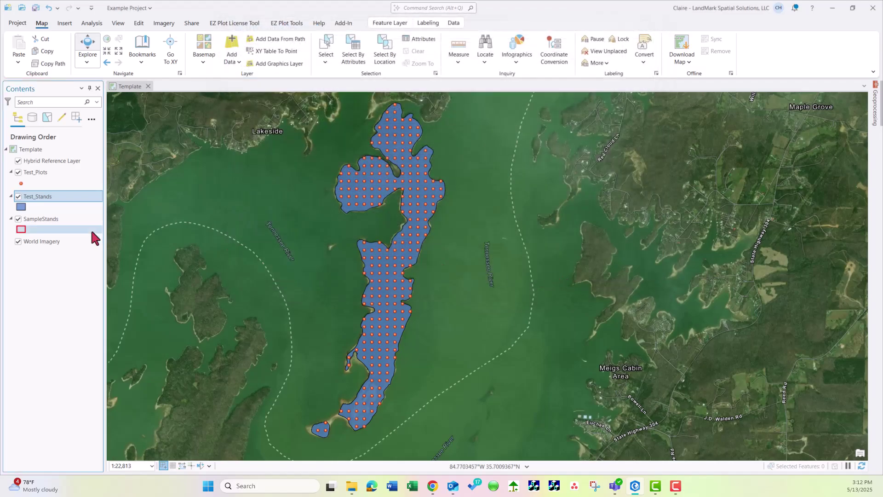
pyautogui.click(51, 173)
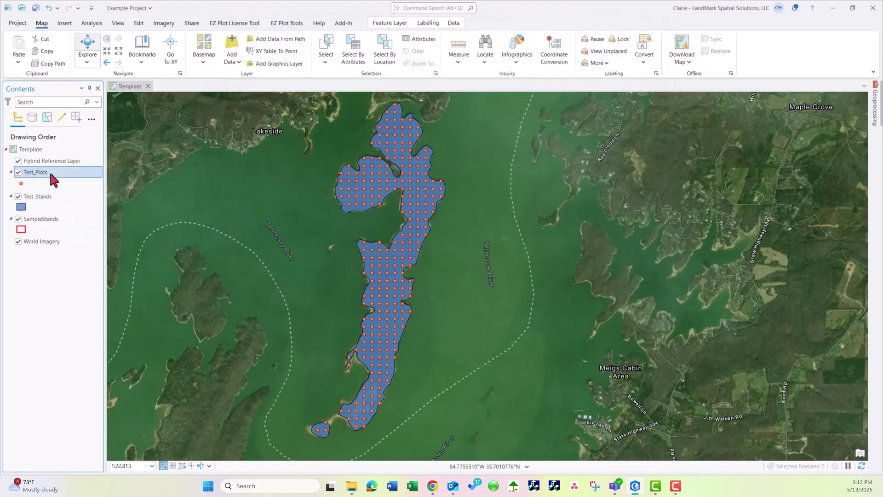
pyautogui.rightClick(40, 171)
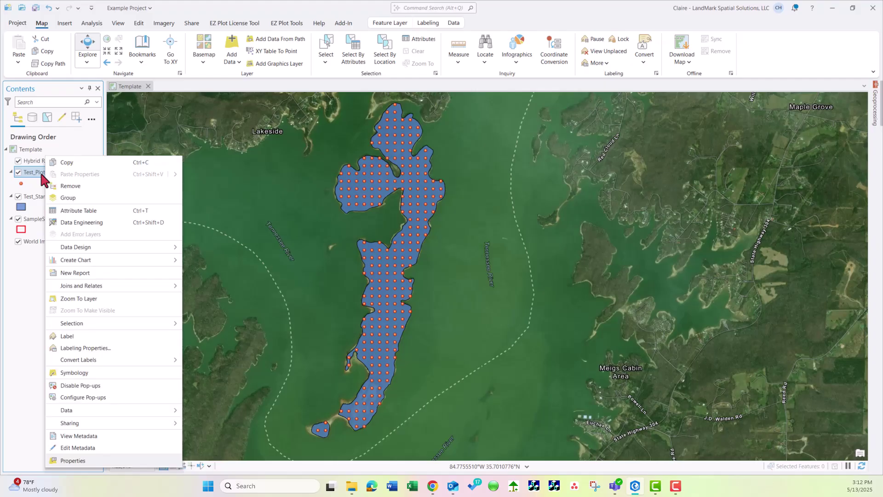
pyautogui.click(68, 460)
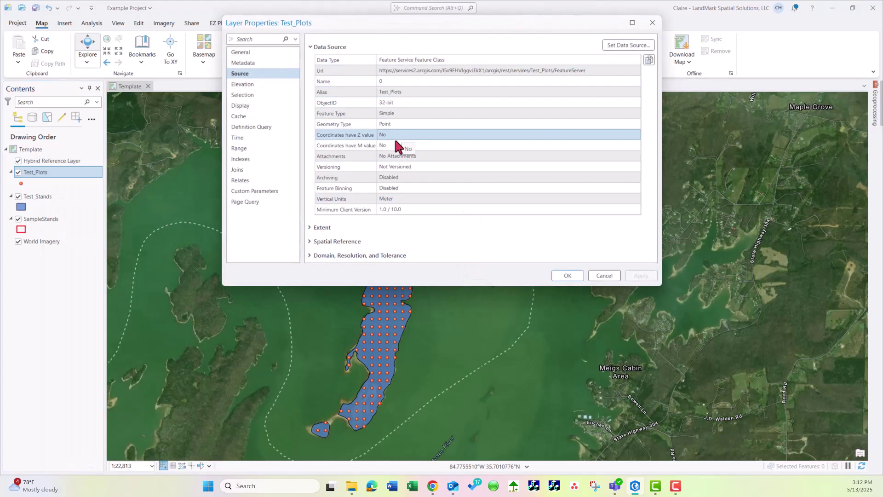
pyautogui.click(310, 242)
pyautogui.scroll(-2, 420, 196)
pyautogui.scroll(-2, 419, 196)
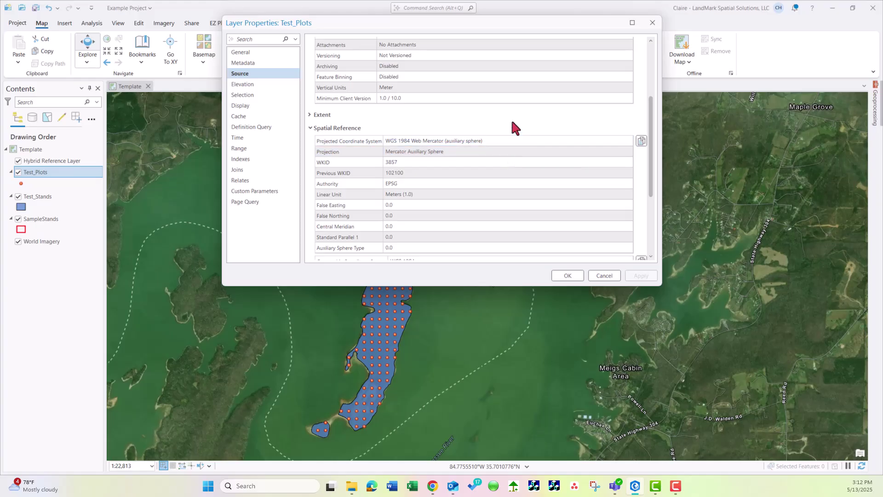
pyautogui.click(567, 277)
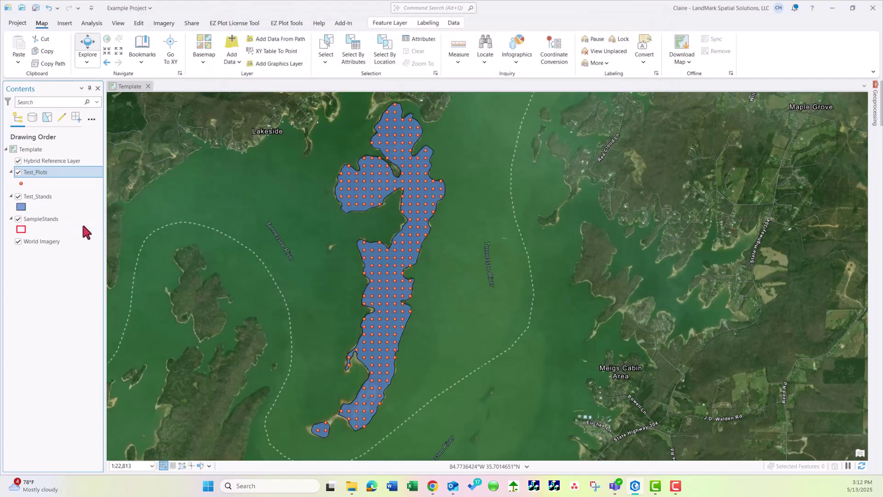
# Restyle the Test_Plots symbol as the red Circle 3 gallery symbol at 6 pt and apply it.
pyautogui.click(20, 184)
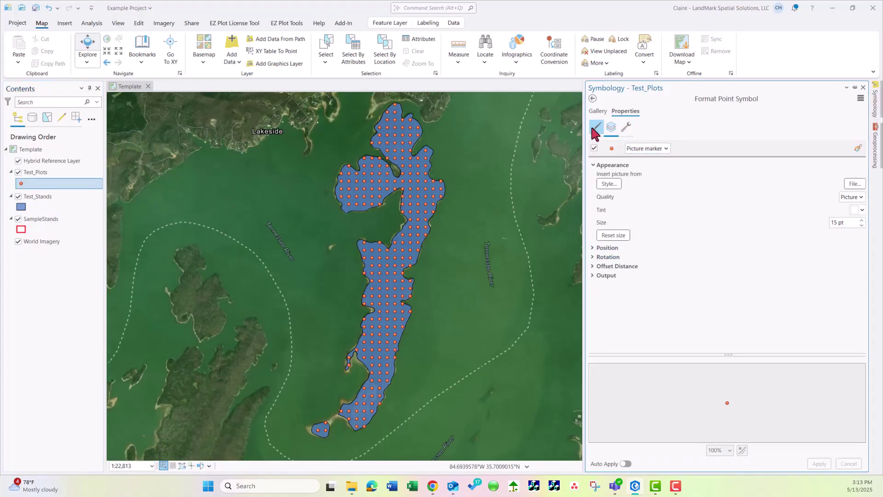
pyautogui.click(598, 111)
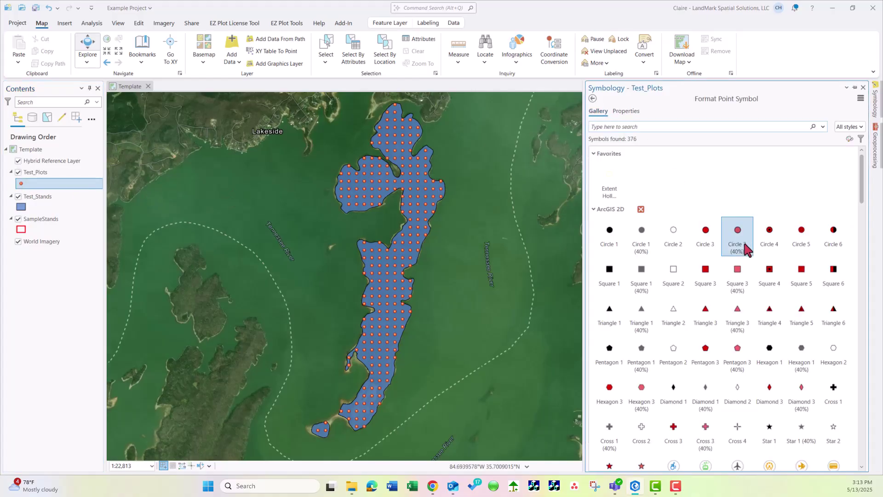
pyautogui.click(706, 232)
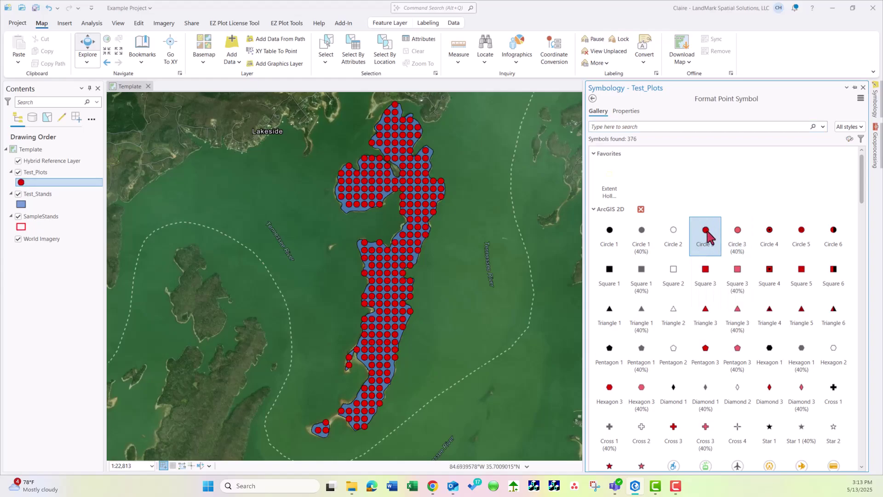
pyautogui.click(634, 114)
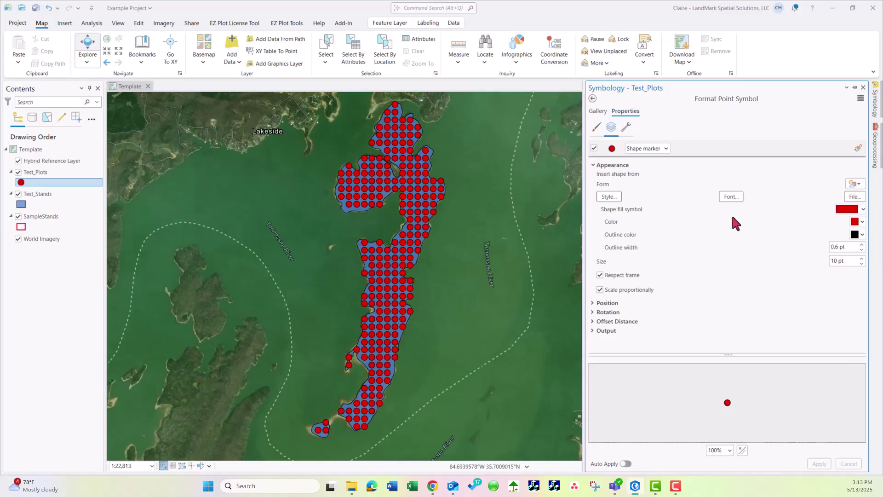
pyautogui.click(860, 263)
pyautogui.click(861, 263)
pyautogui.click(861, 263)
pyautogui.click(861, 263)
pyautogui.click(818, 464)
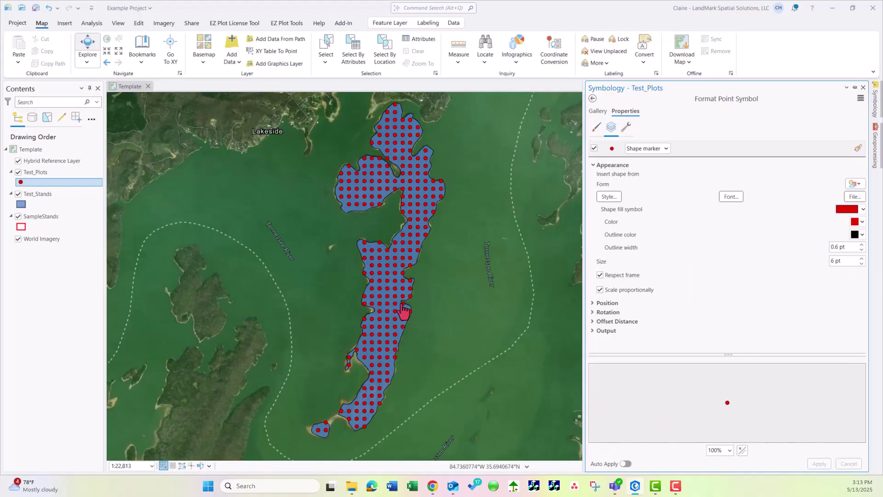
pyautogui.click(863, 87)
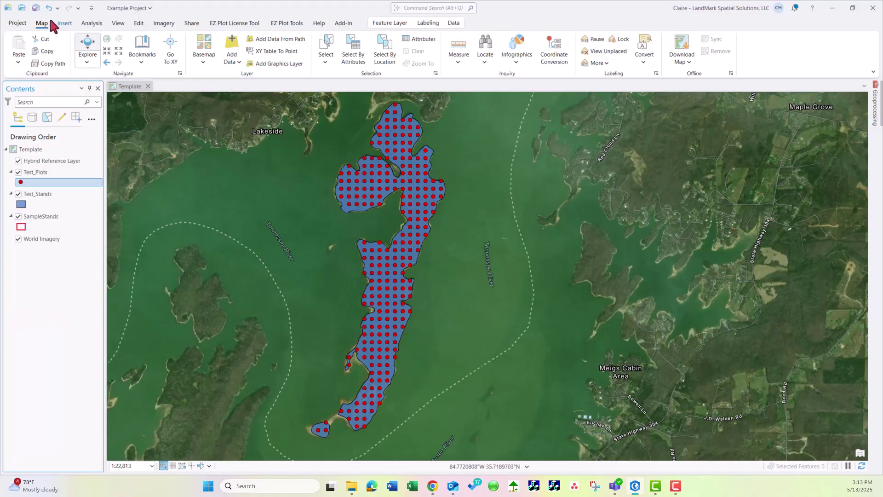
# Save the project from the Quick Access Toolbar.
pyautogui.click(36, 8)
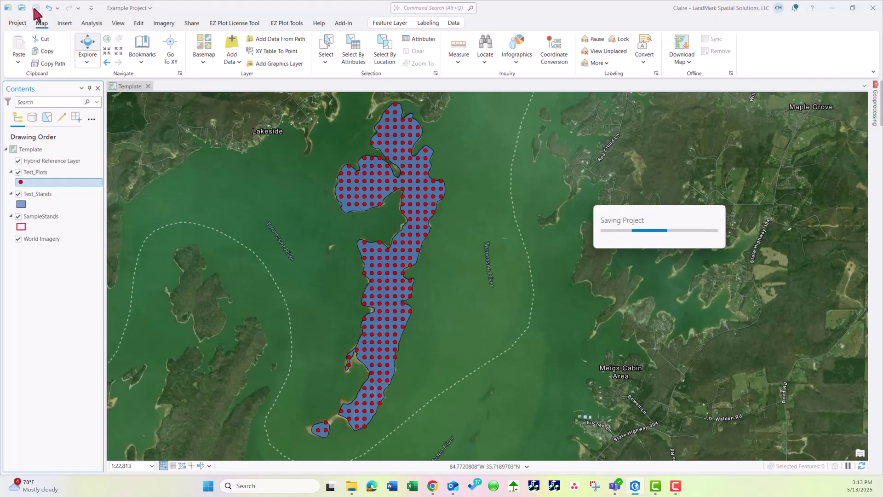